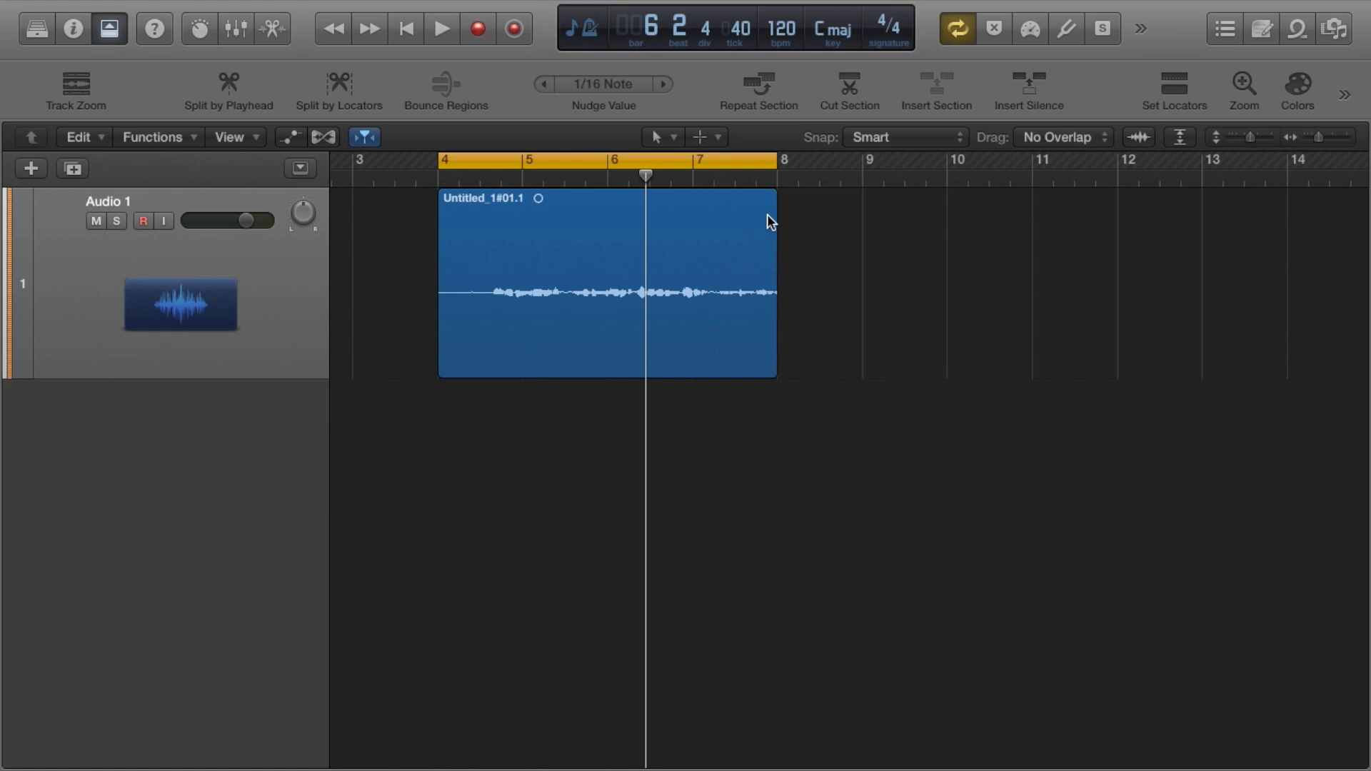
# - Fade out the audio region's end, marquee-select bars 5–7, and open Preferences > General
pyautogui.moveTo(775, 202); pyautogui.dragTo(730, 212)
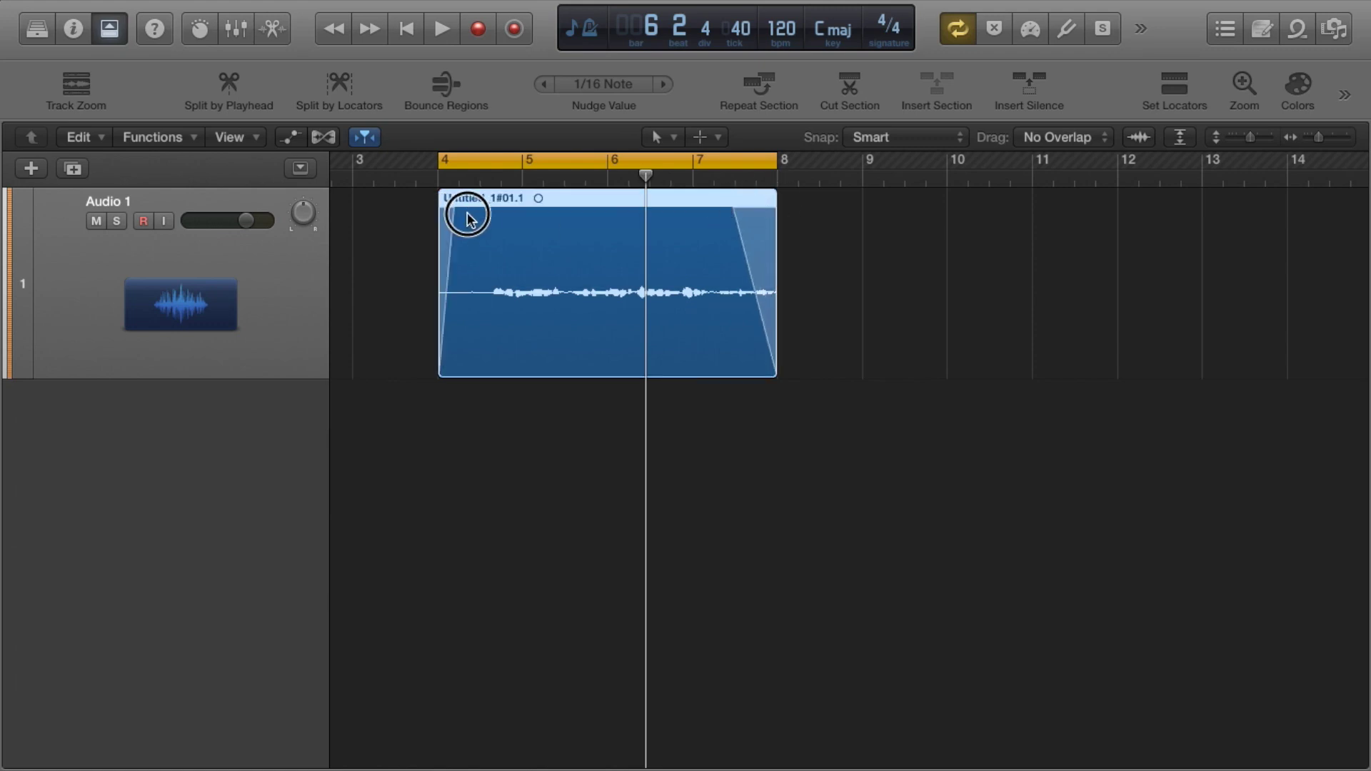
pyautogui.moveTo(540, 292); pyautogui.dragTo(680, 288)
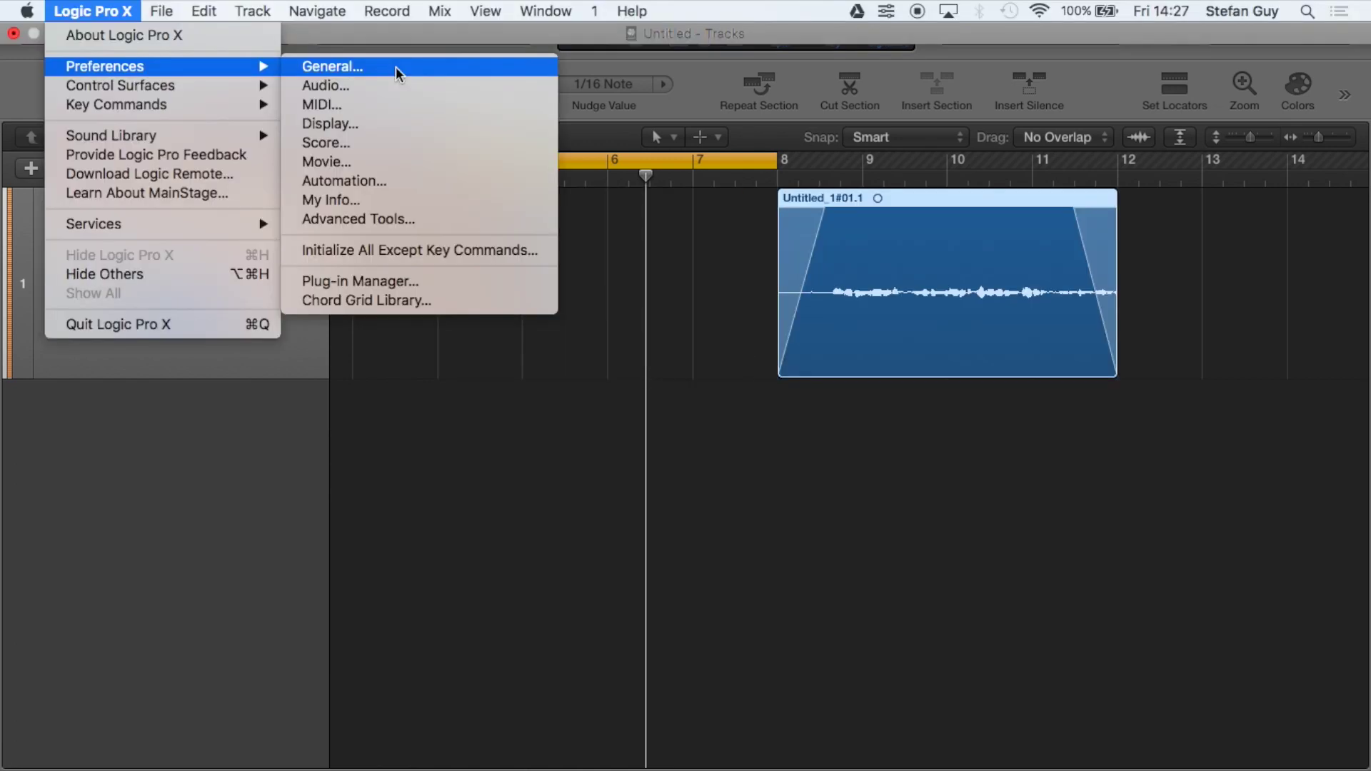
pyautogui.click(396, 66)
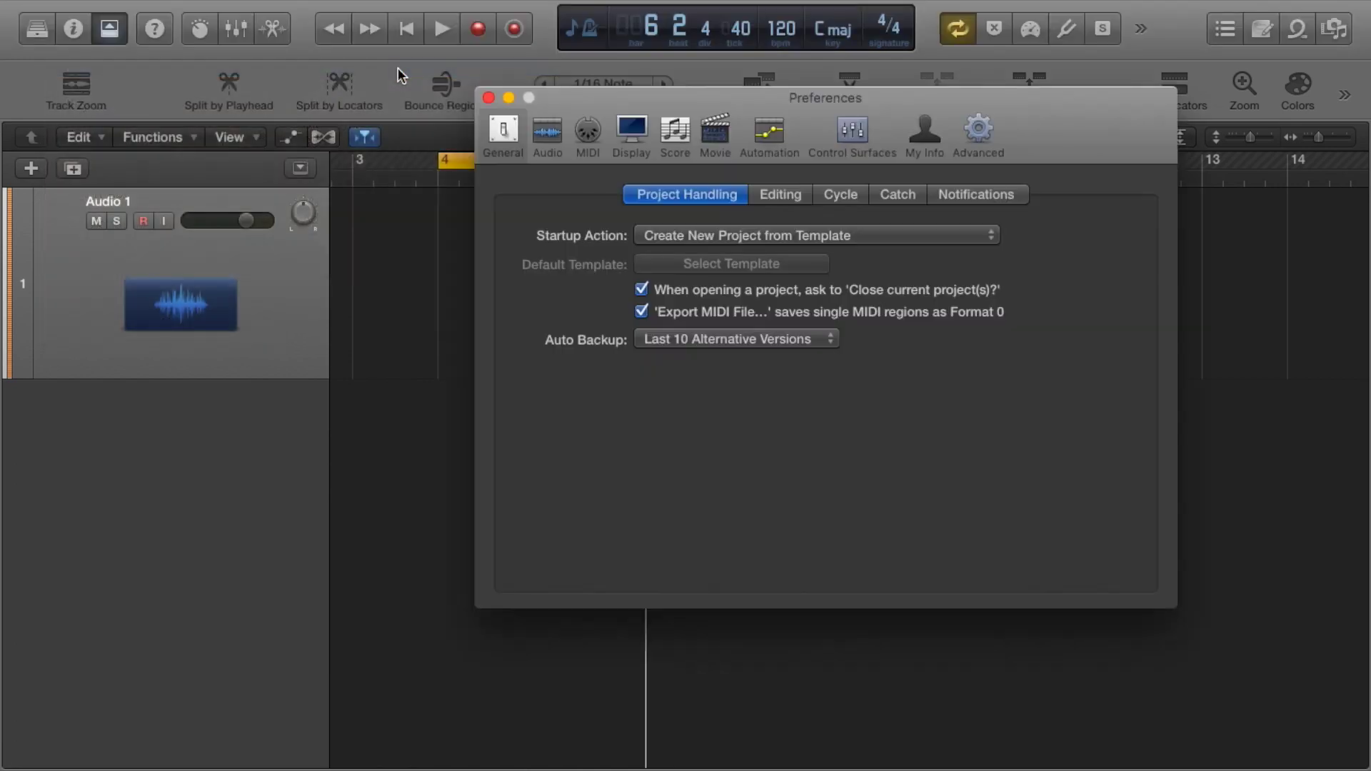
# - Enable Marquee Tool click zones in the Editing preferences
pyautogui.click(795, 198)
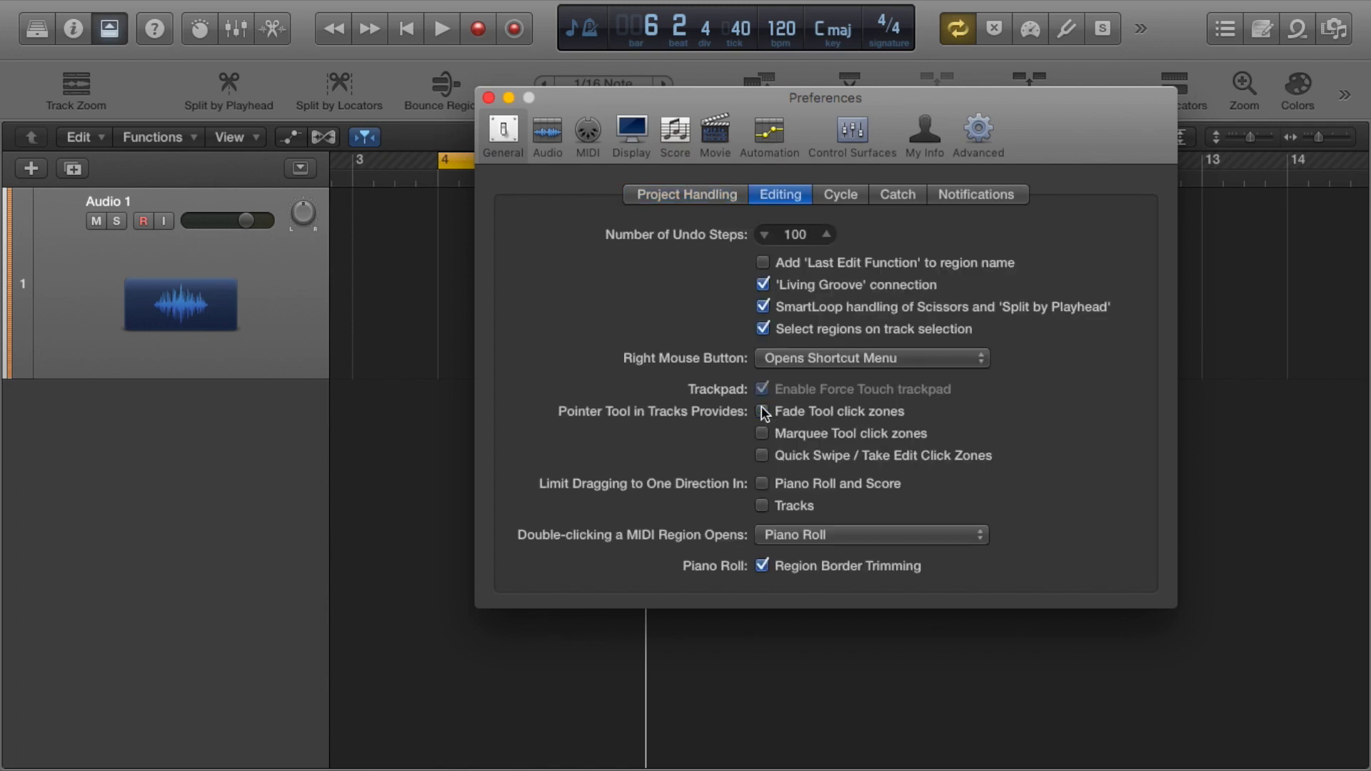
pyautogui.click(762, 433)
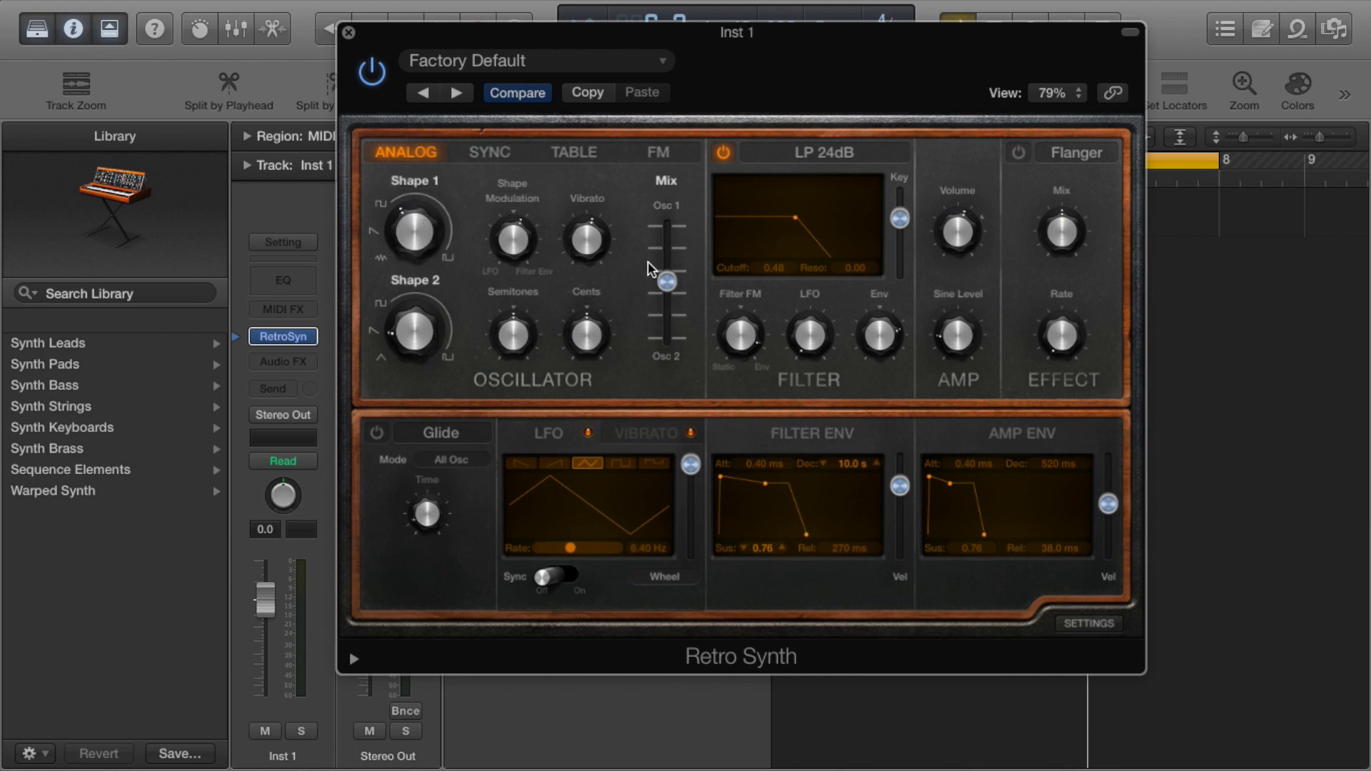
# - Lower Osc Mix toward Osc 2 and save it as preset 'Flower Bomb' in a new 'My Presets' folder
pyautogui.moveTo(666, 281); pyautogui.dragTo(667, 315)
pyautogui.click(598, 64)
pyautogui.click(575, 296)
pyautogui.click(426, 746)
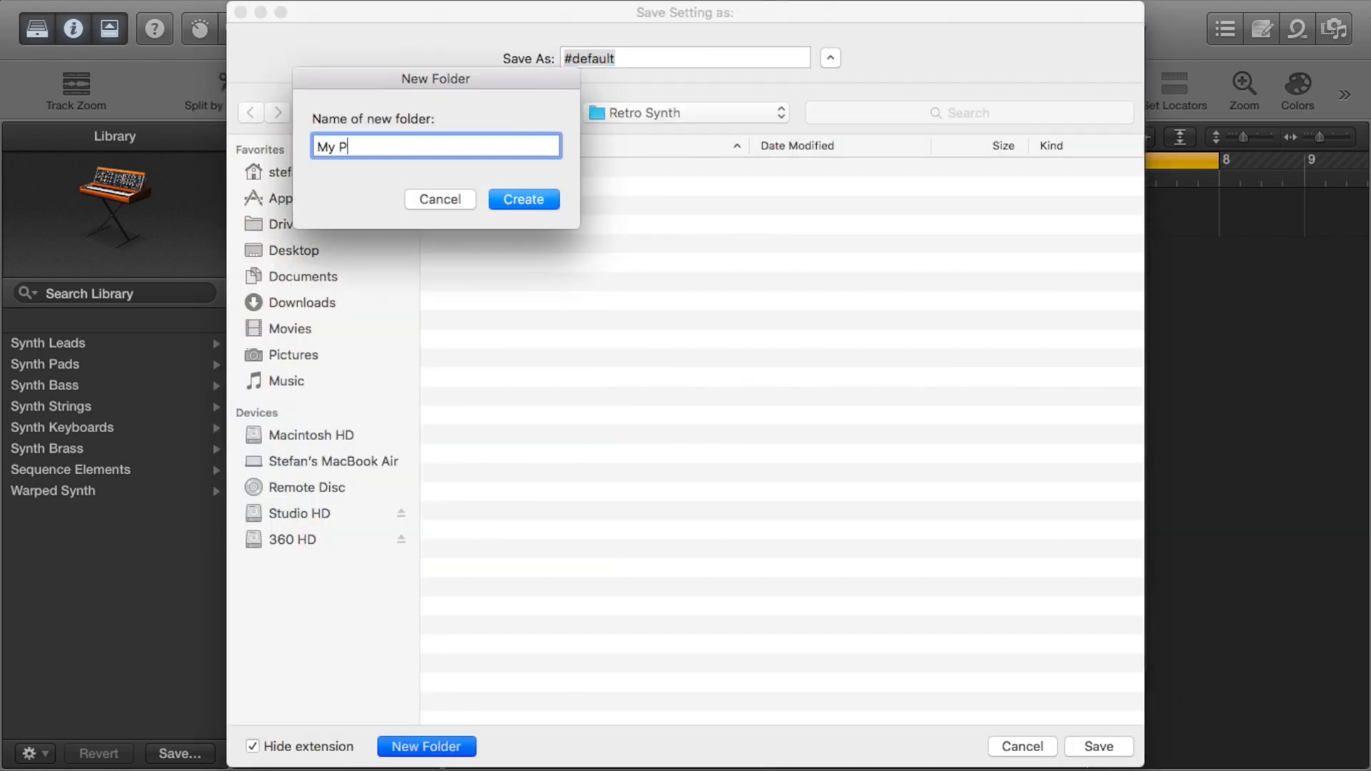
pyautogui.write('My Presets')
pyautogui.click(511, 199)
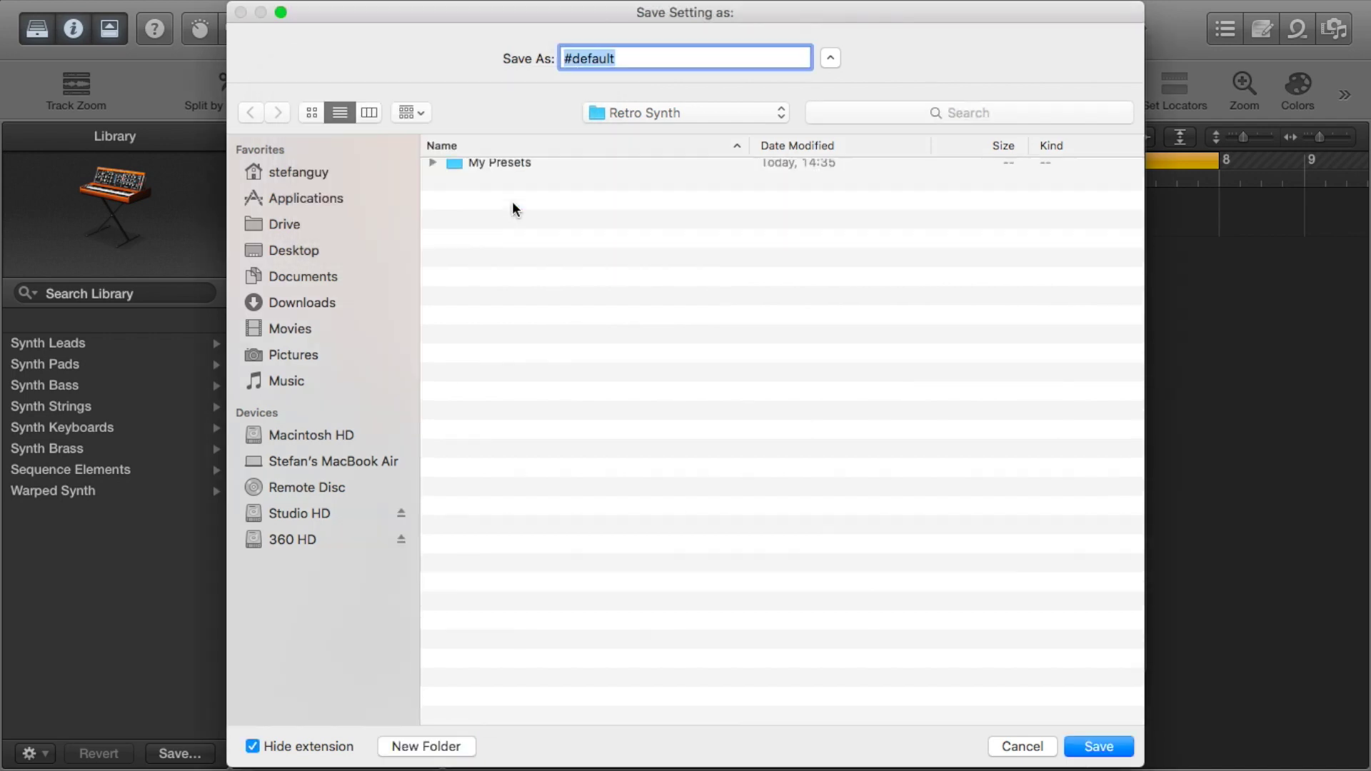
pyautogui.write('Flower Bomb')
pyautogui.press('Return')
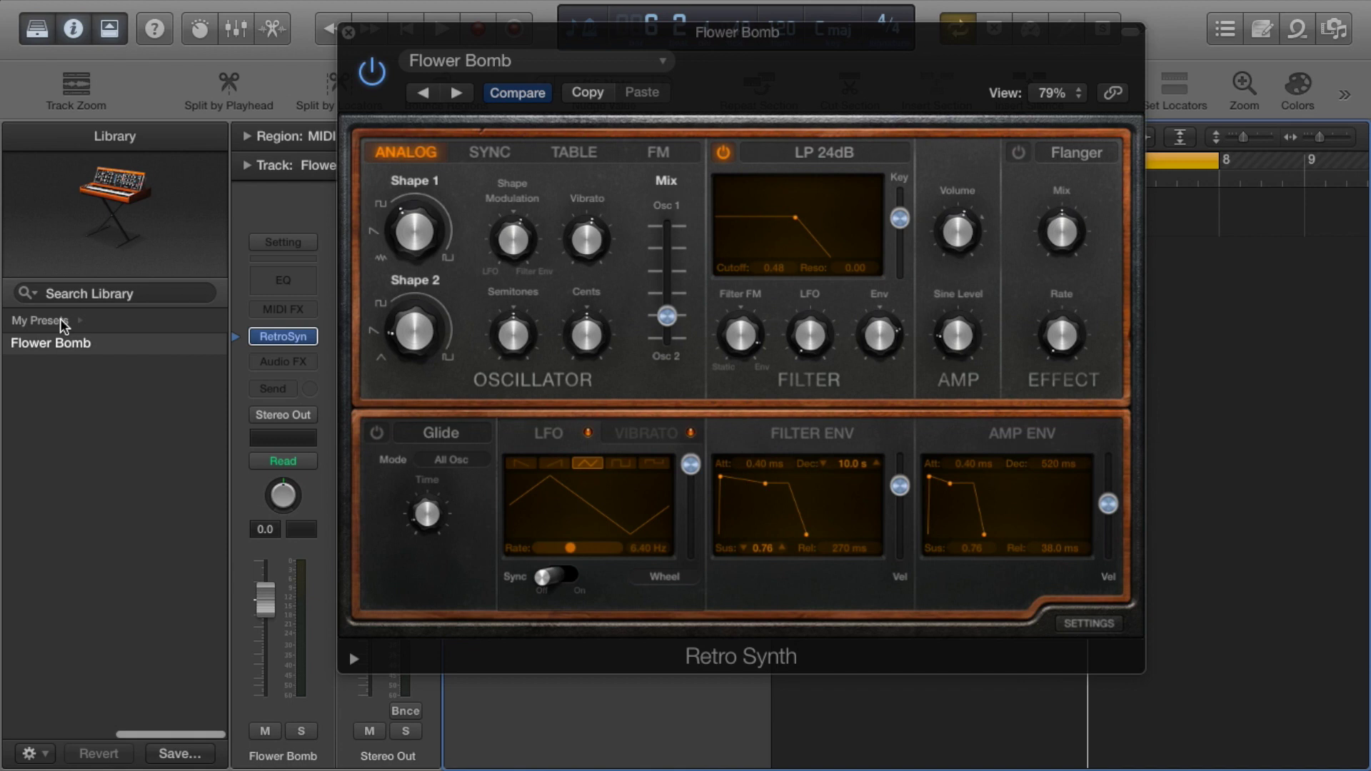
# - Close Retro Synth and browse the library's My Presets folder to find Flower Bomb
pyautogui.click(348, 32)
pyautogui.click(70, 321)
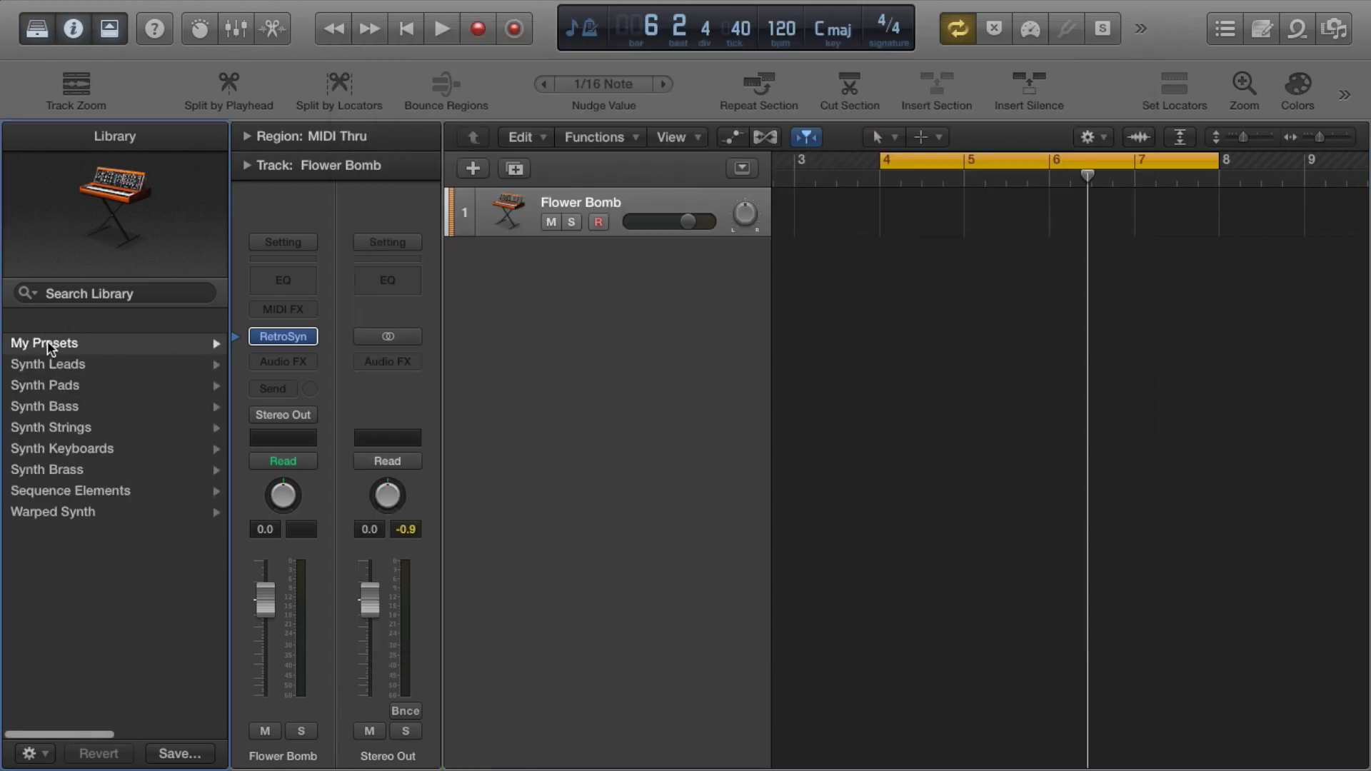
pyautogui.click(155, 346)
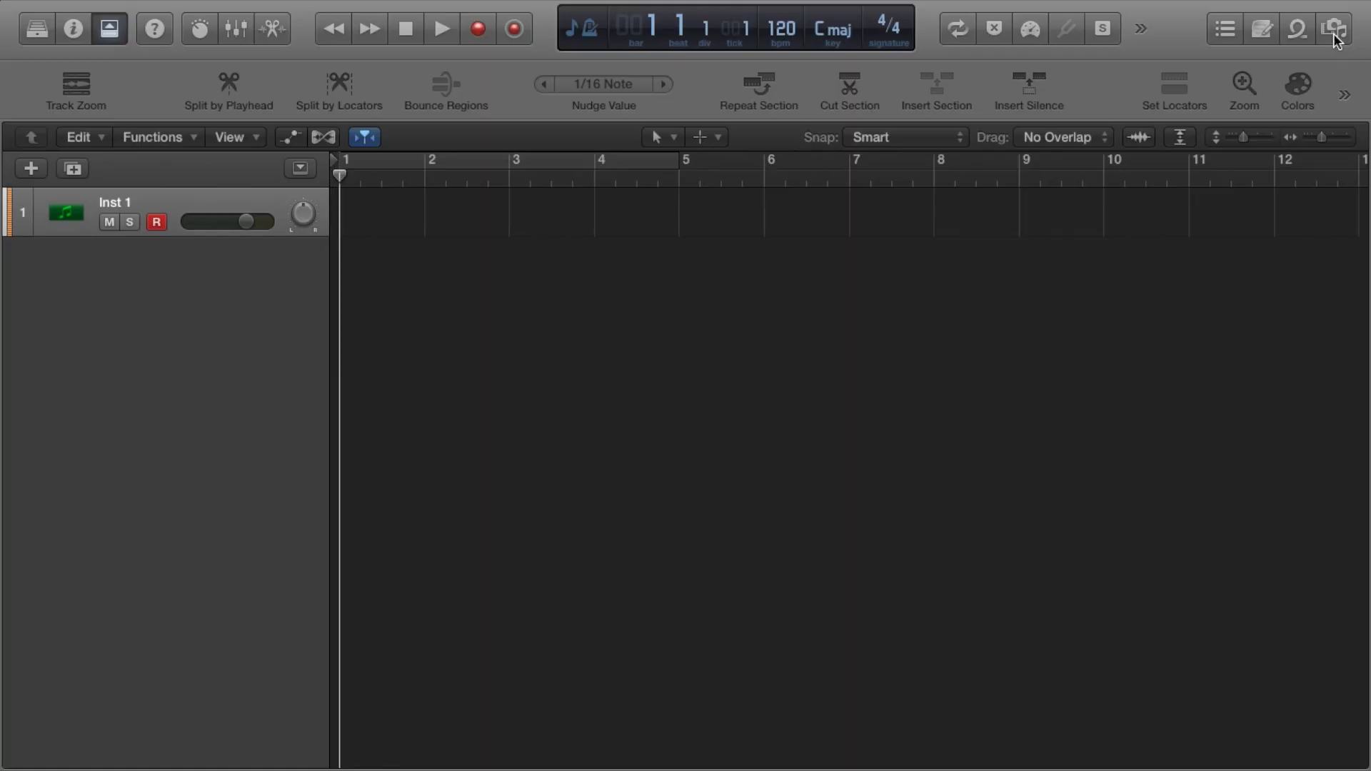
# - Import the Classic Synth Brass track with its plug-ins from Project 2 in Music > Logic
pyautogui.click(1334, 32)
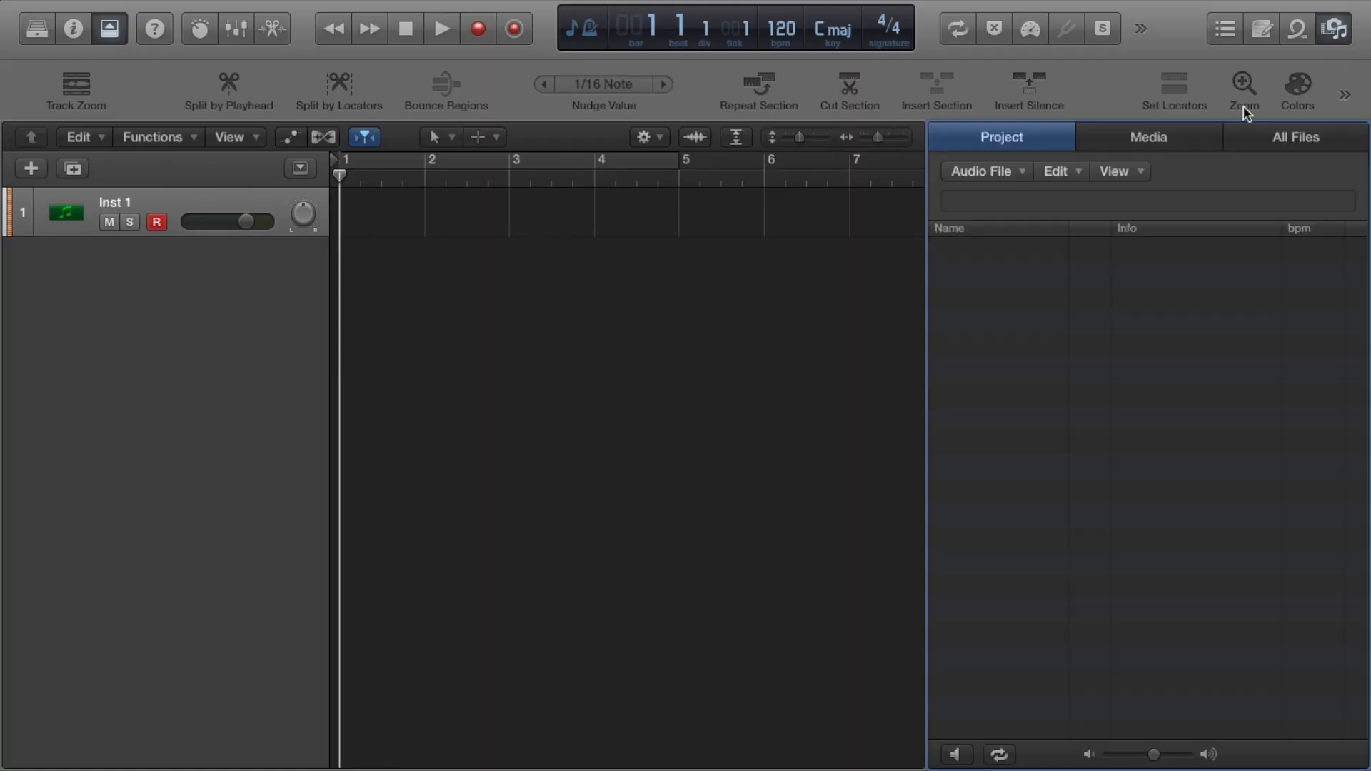
pyautogui.click(1251, 141)
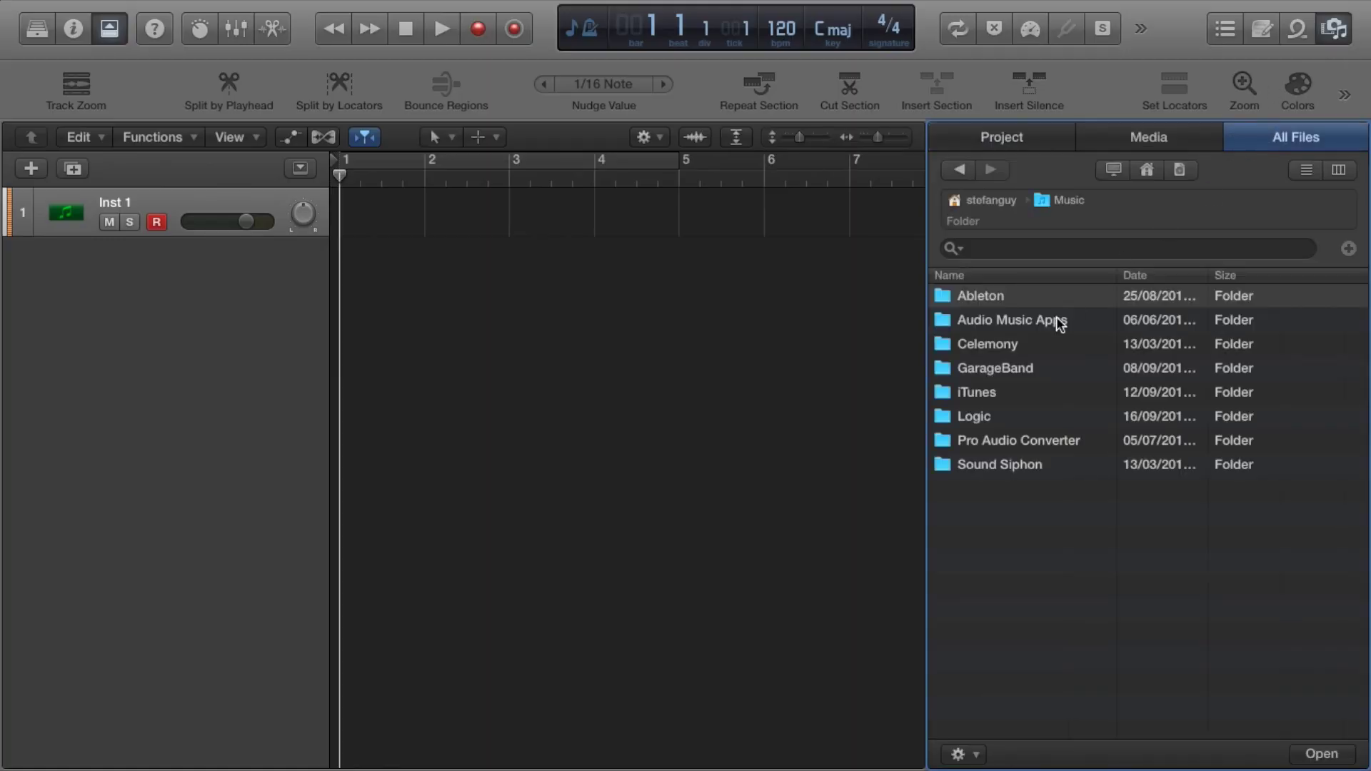
pyautogui.doubleClick(975, 418)
pyautogui.click(977, 558)
pyautogui.doubleClick(976, 560)
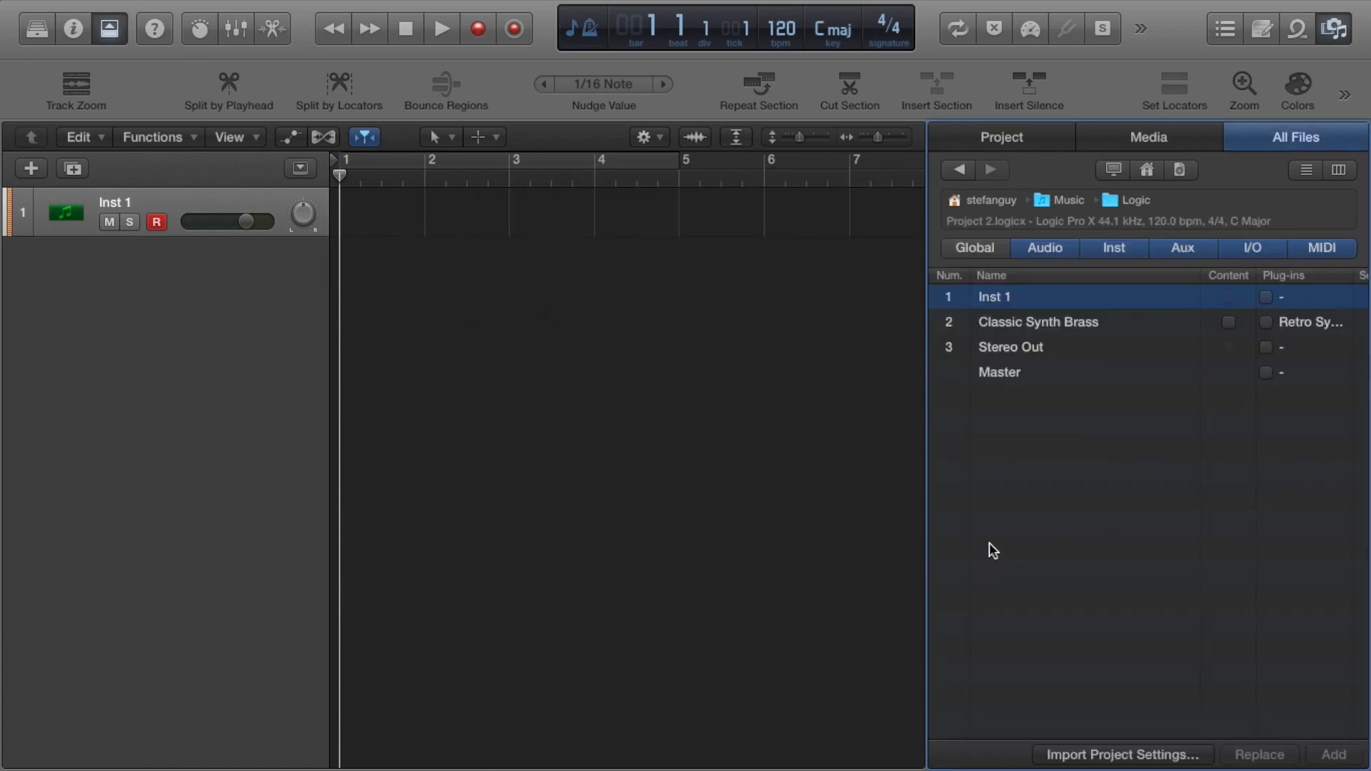
pyautogui.click(1266, 322)
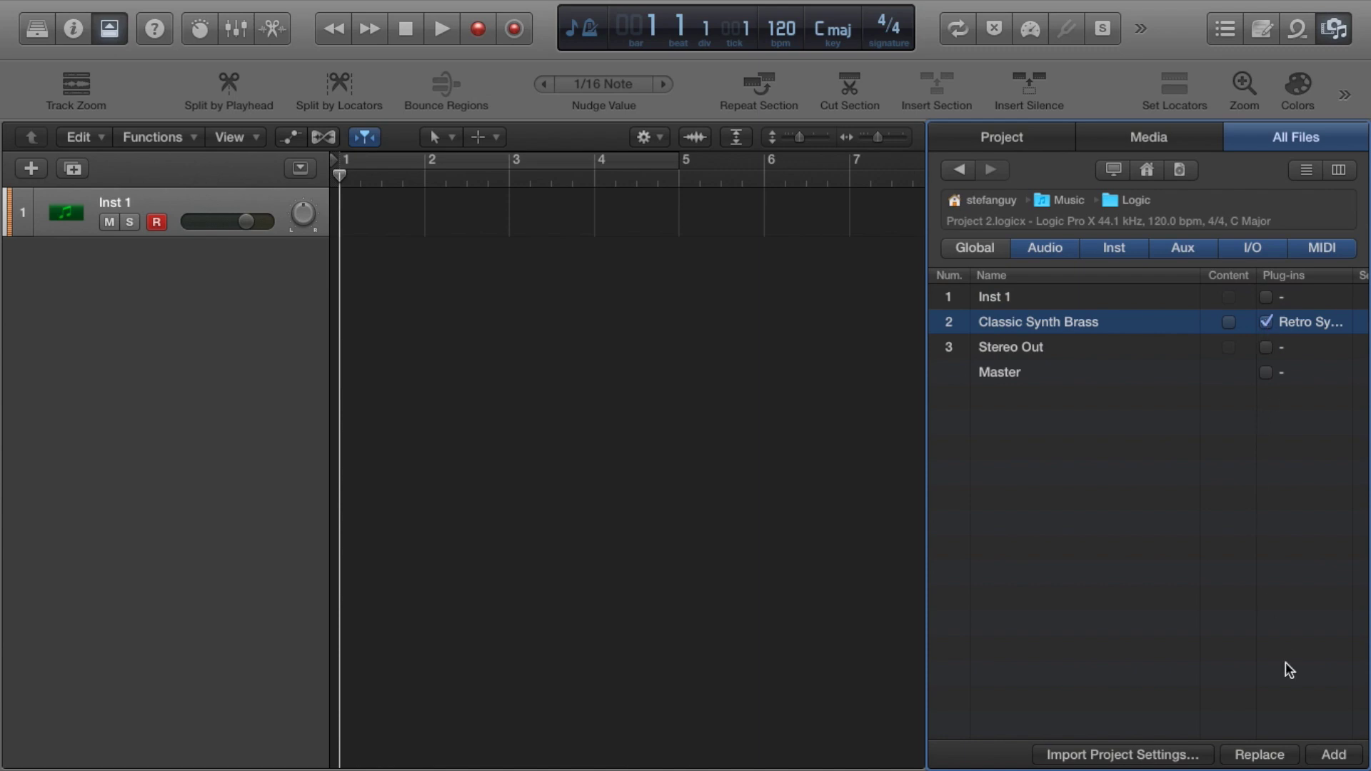
pyautogui.click(1355, 757)
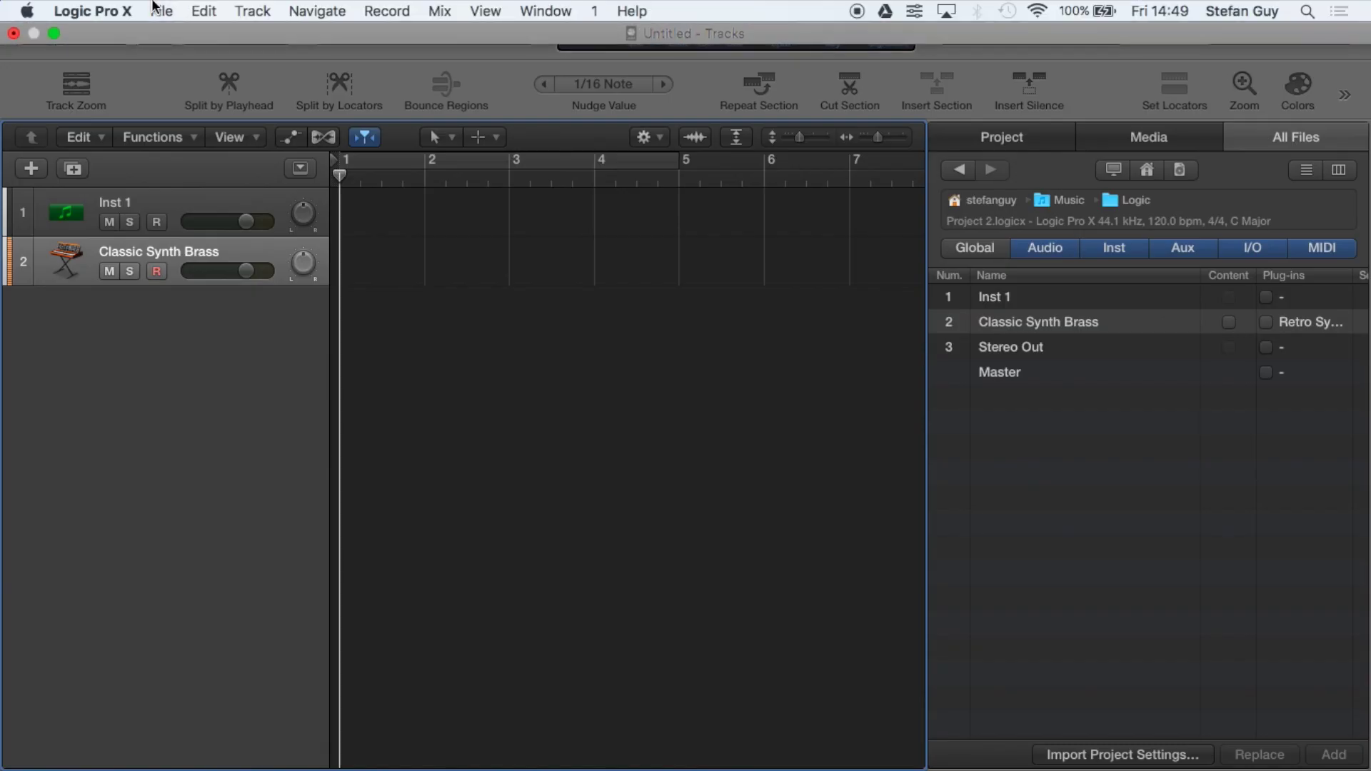
# - Review the project's General settings under File > Project Settings, then close them
pyautogui.click(153, 5)
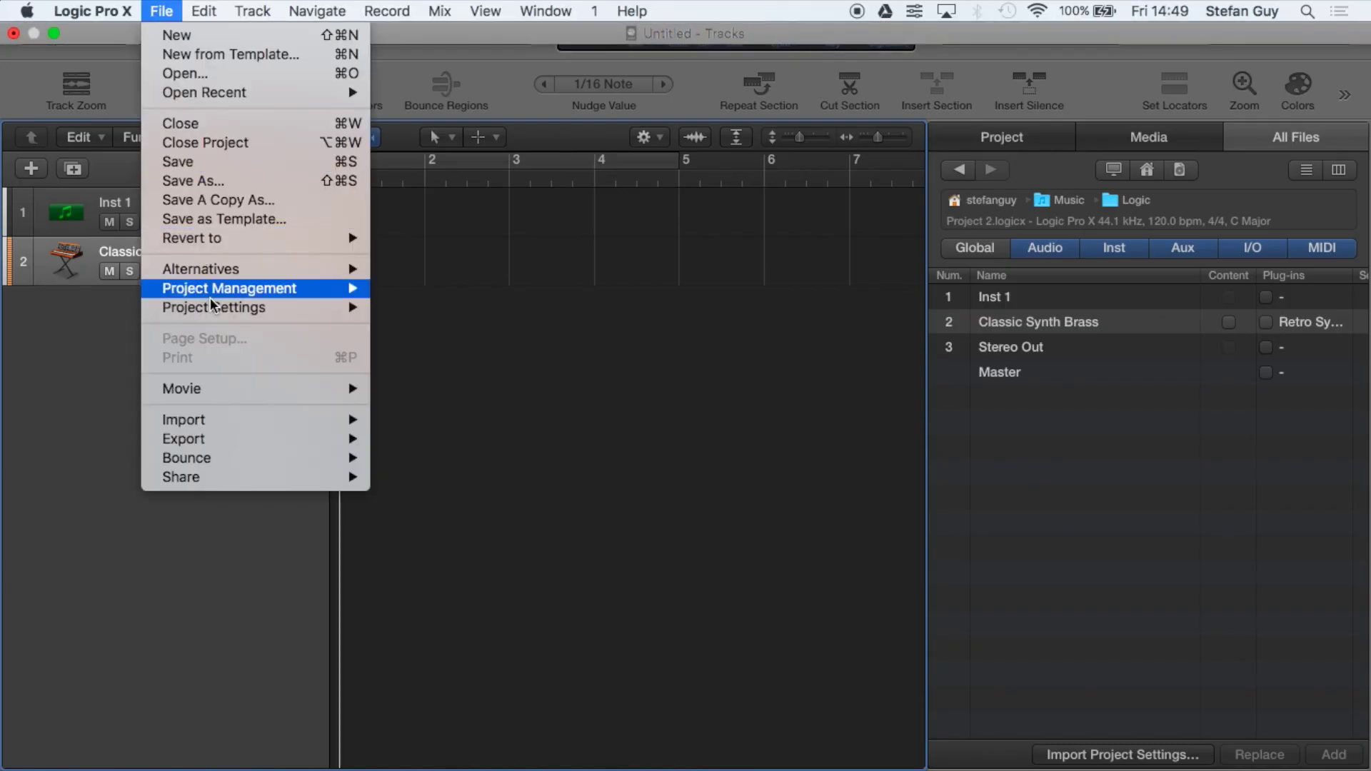
pyautogui.moveTo(363, 312)
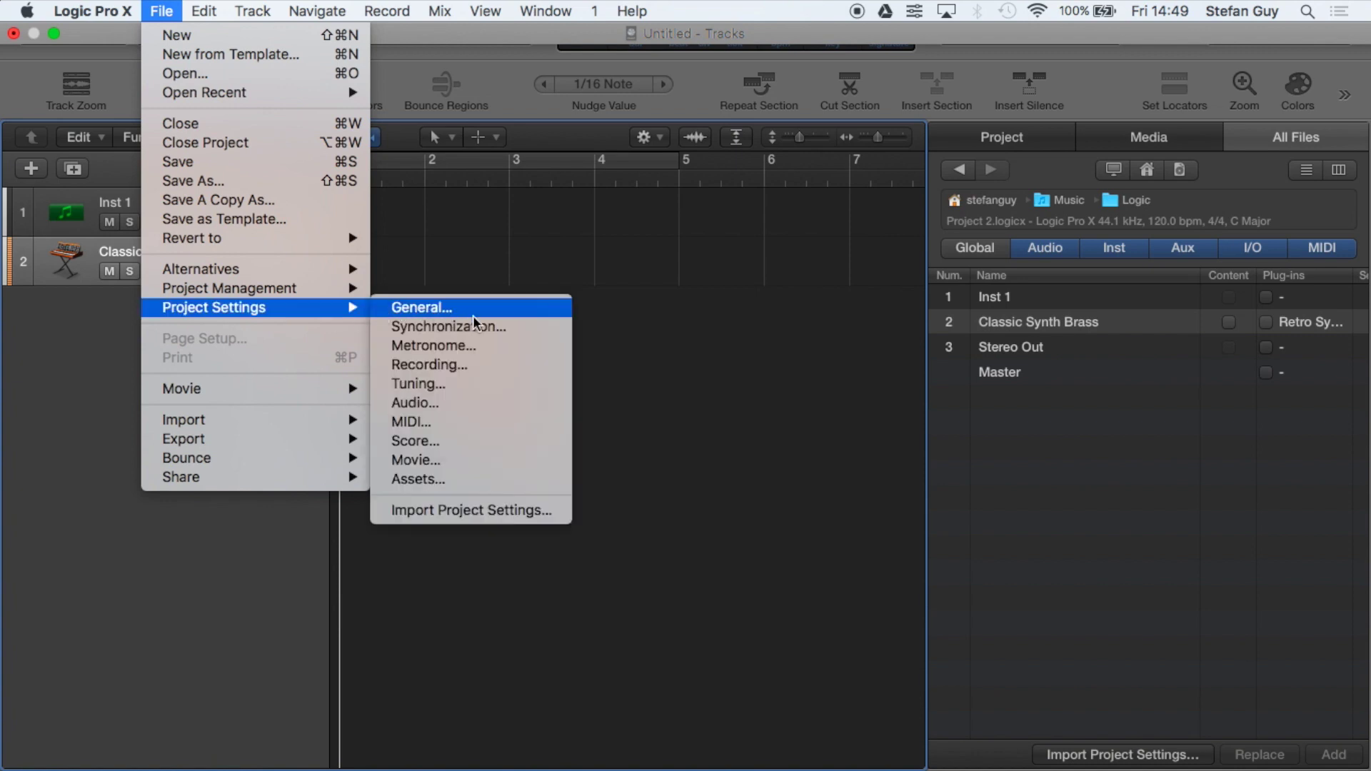
pyautogui.click(504, 304)
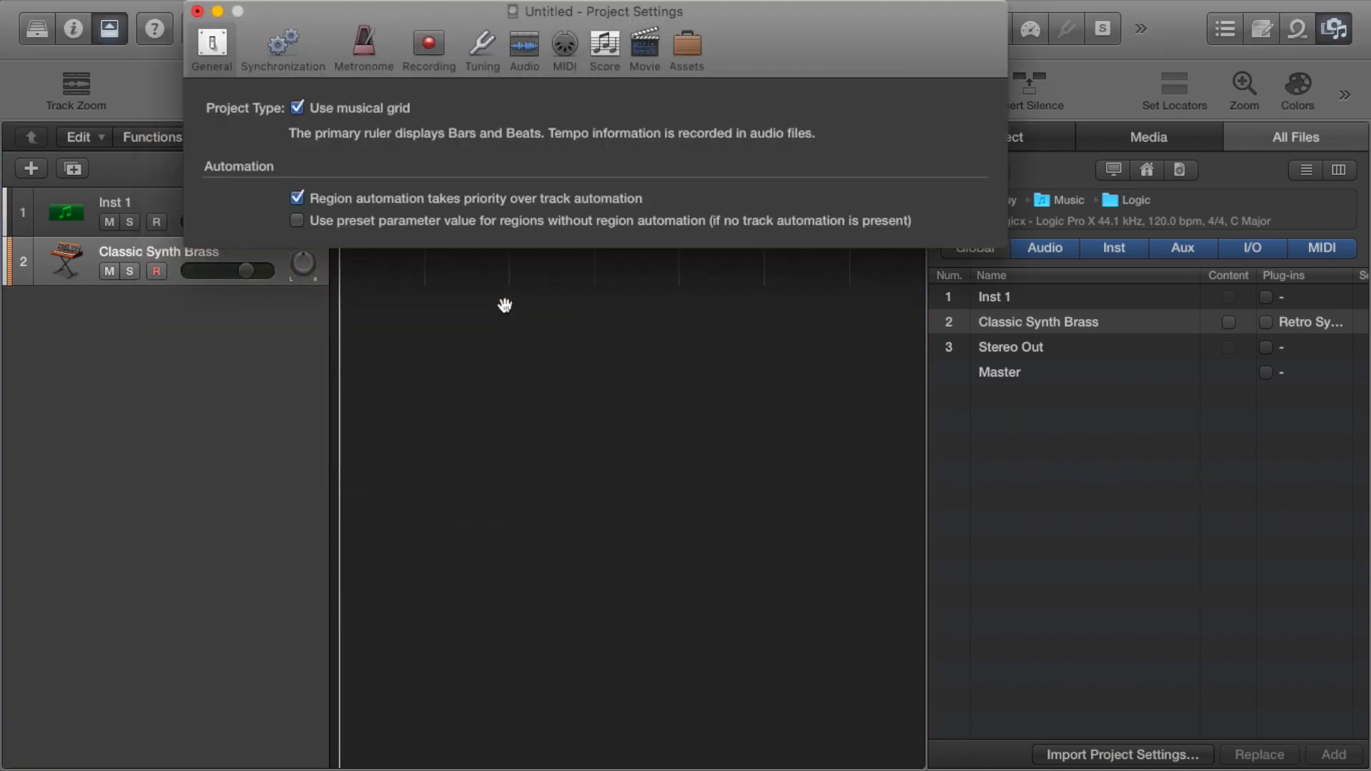
pyautogui.moveTo(211, 4)
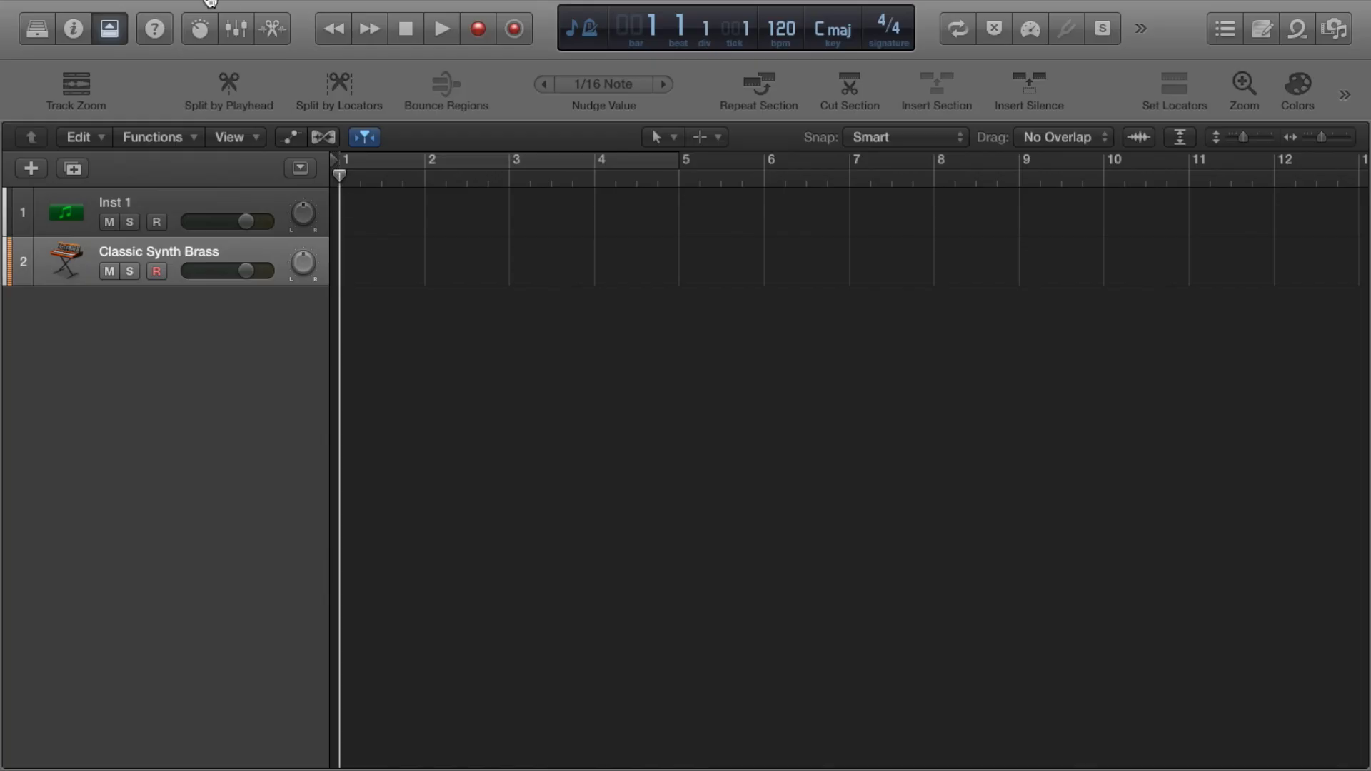
# - Save the project as a template named 'Example Template'
pyautogui.moveTo(211, 4)
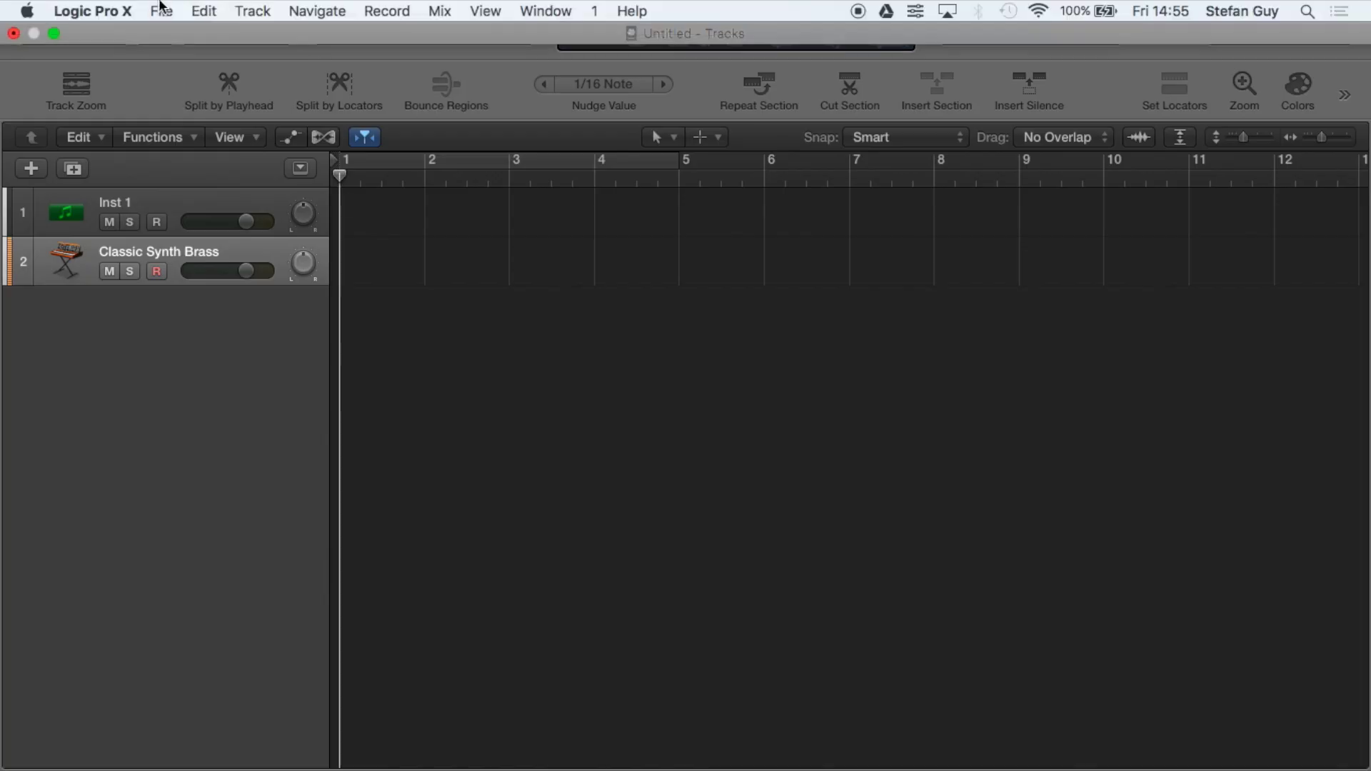
pyautogui.click(161, 10)
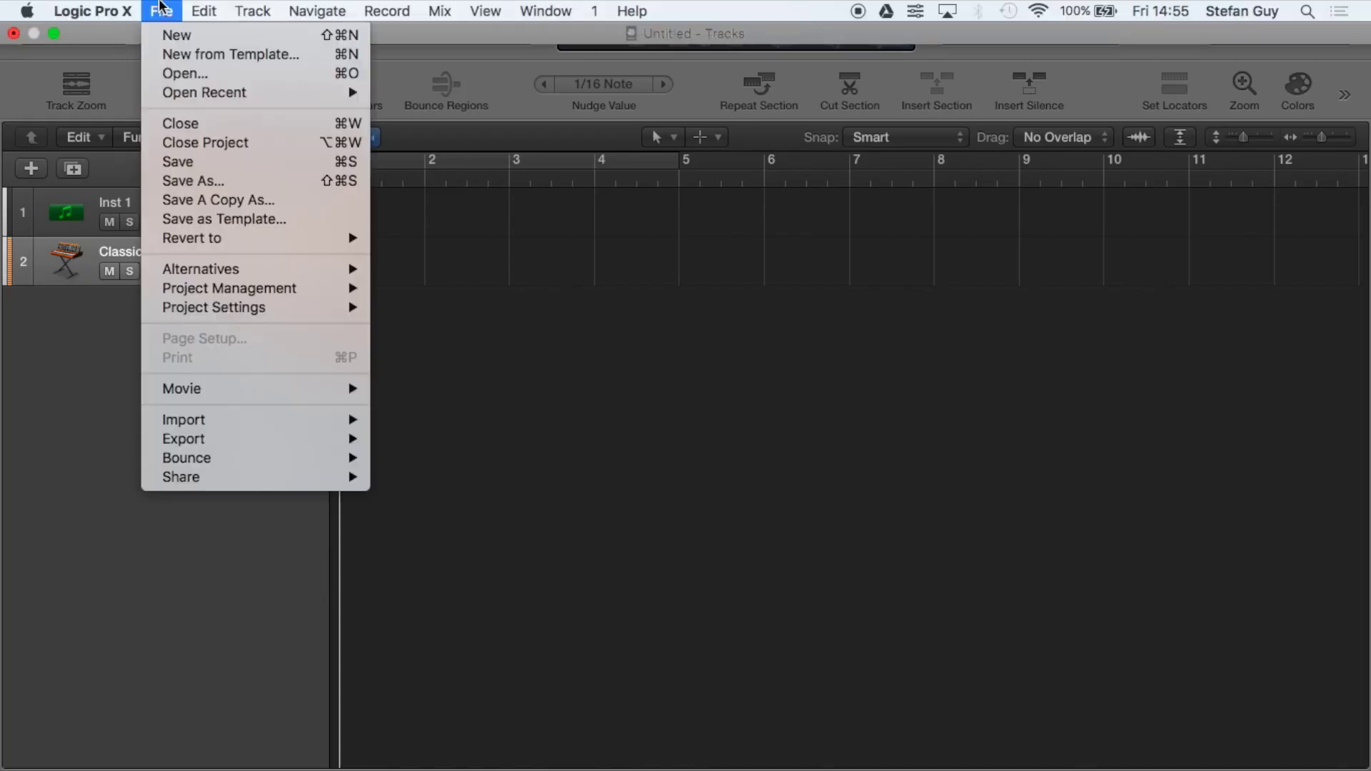
pyautogui.click(302, 219)
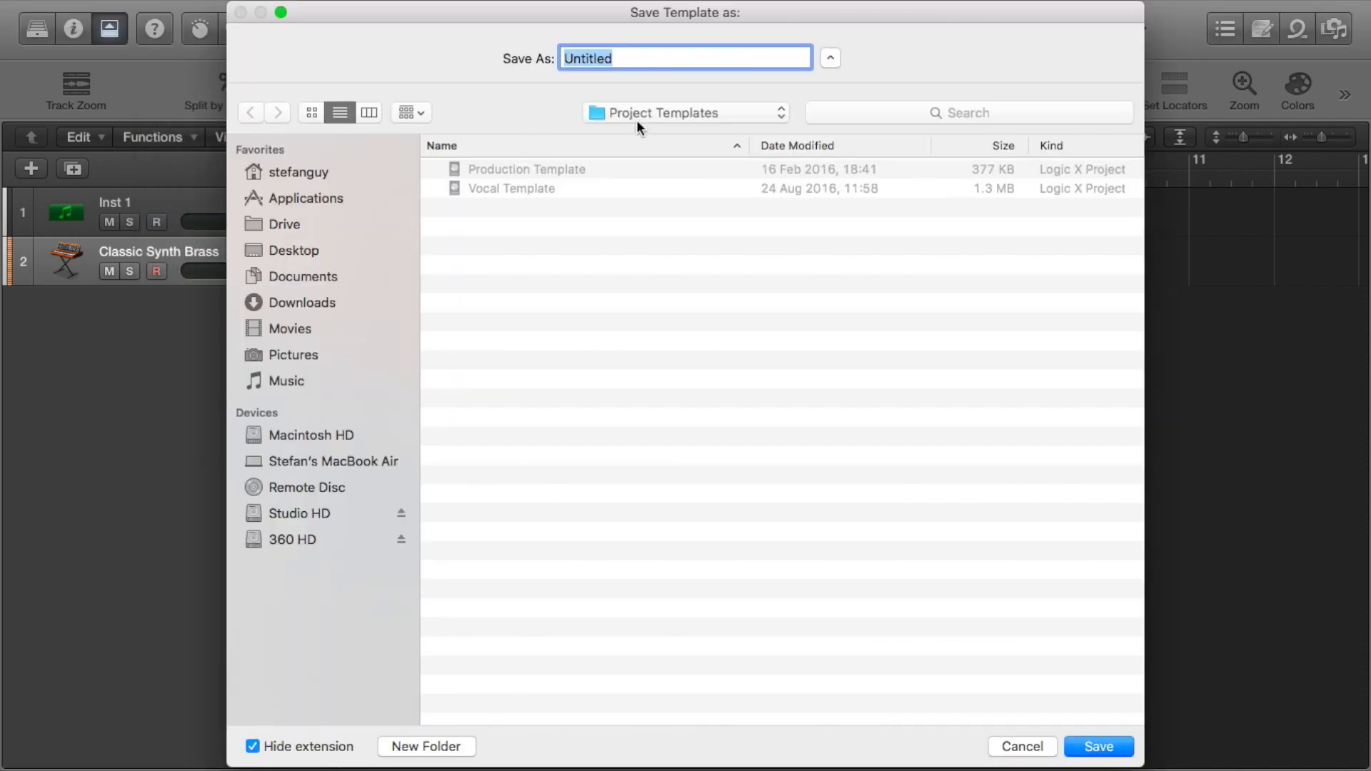
pyautogui.press('BackSpace')
pyautogui.write('Example Template')
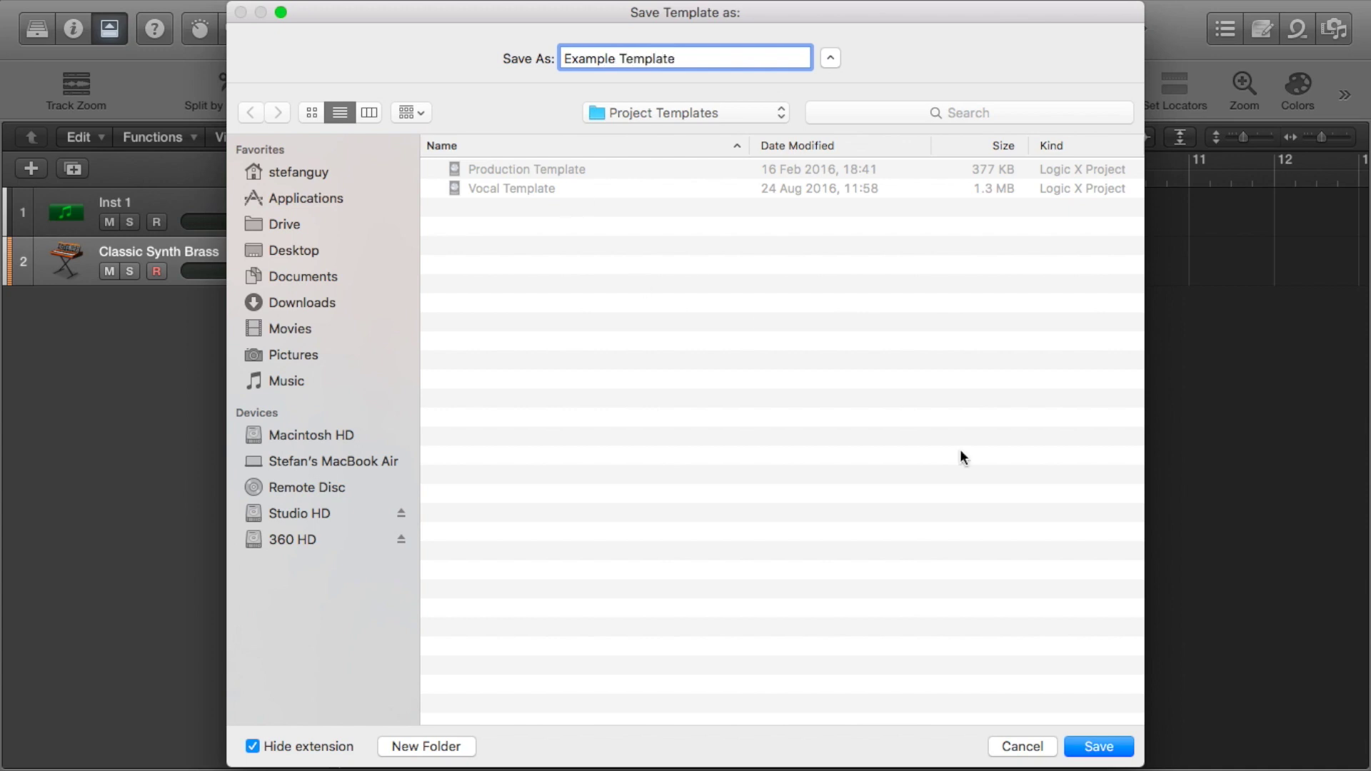
pyautogui.click(1107, 751)
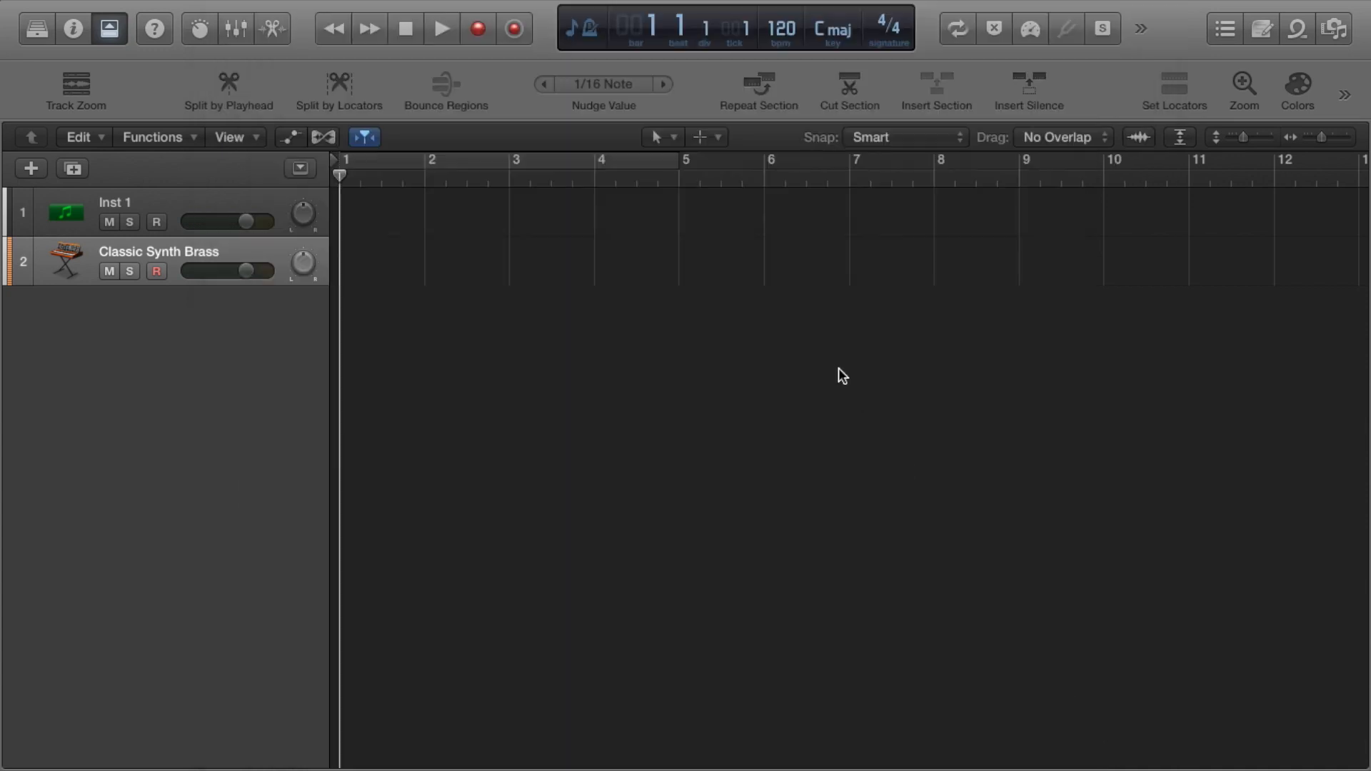